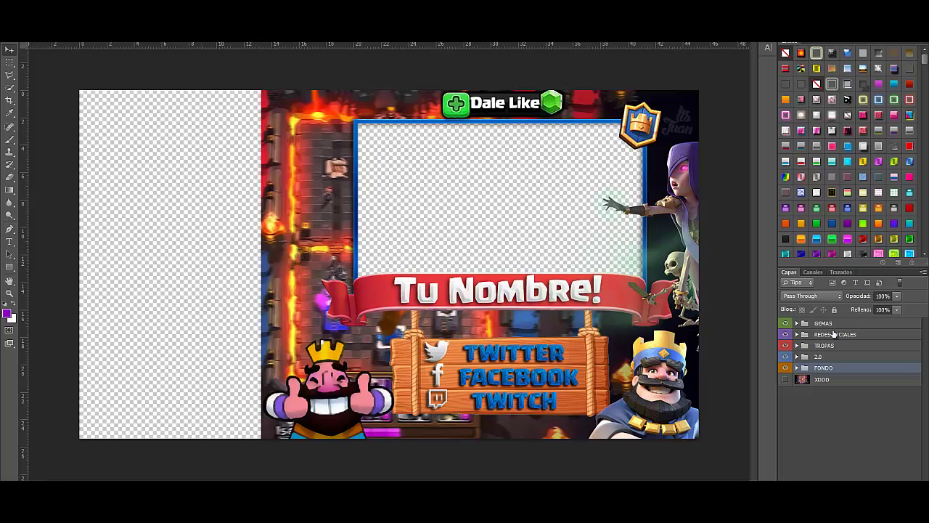
Try replacing the TWITTER text on the wooden sign with JOHN CENA, using the TWITTER copia layer in REDES SOCIALES.
left_click(832, 333)
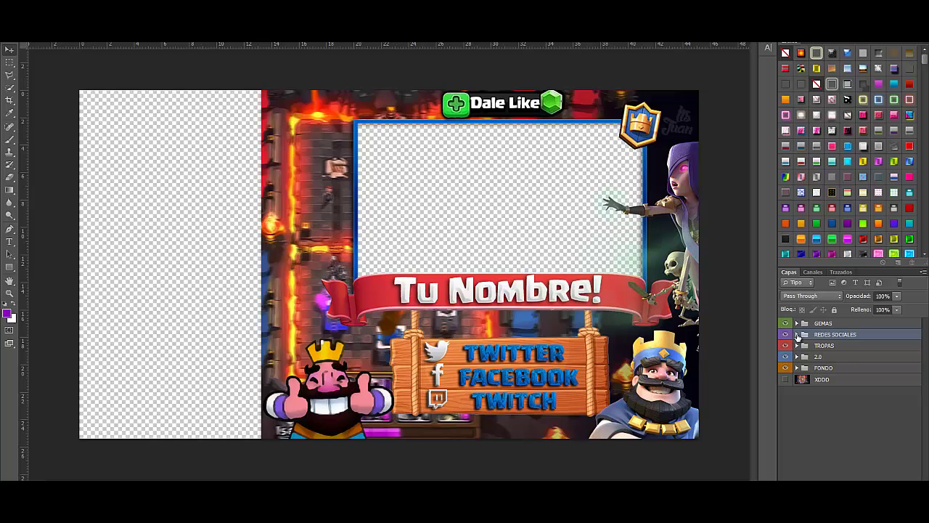
left_click(796, 335)
left_click(805, 356)
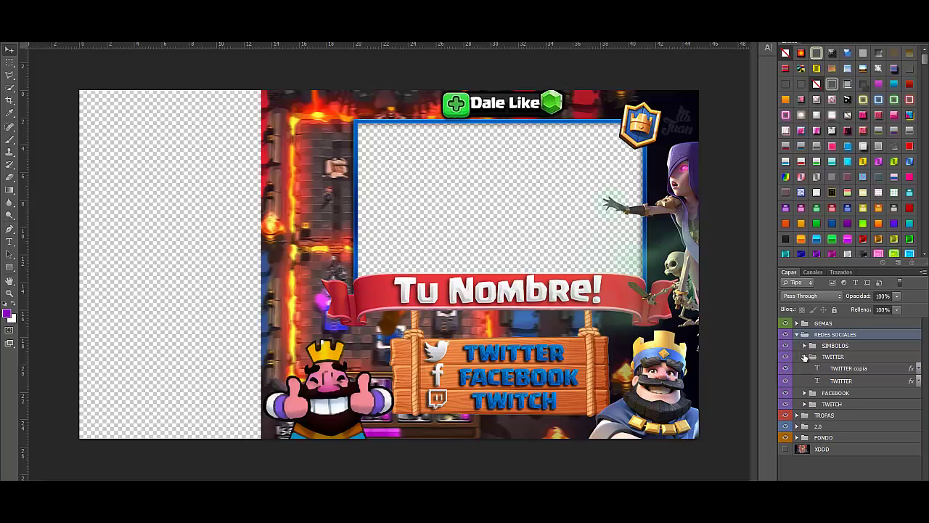
left_click(827, 369)
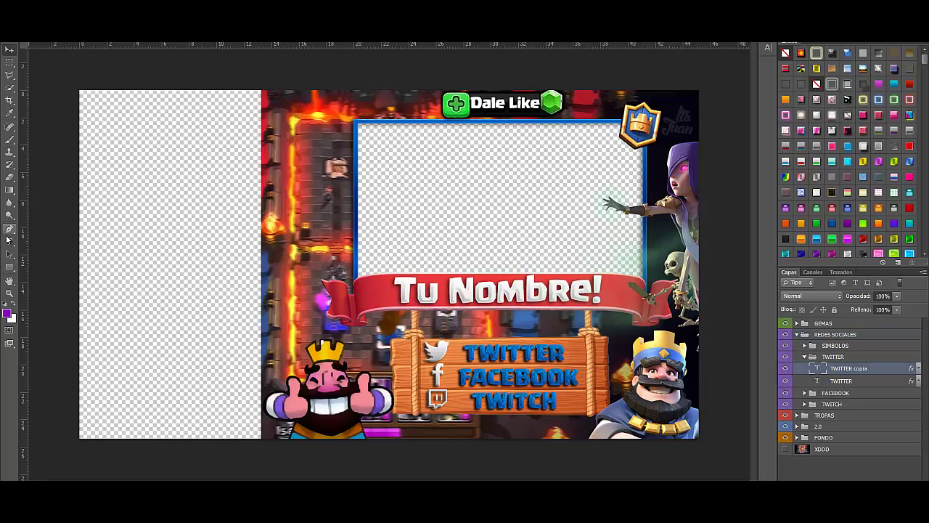
left_click(8, 240)
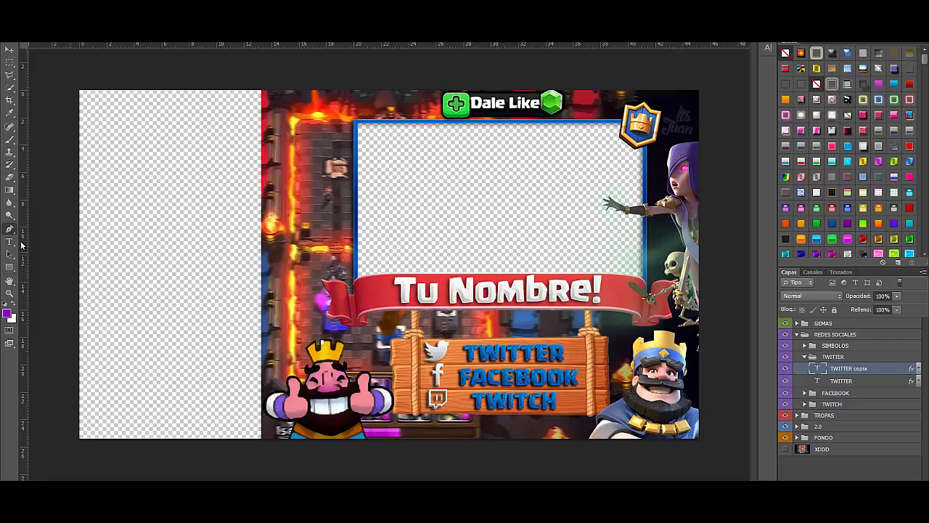
double_click(544, 352)
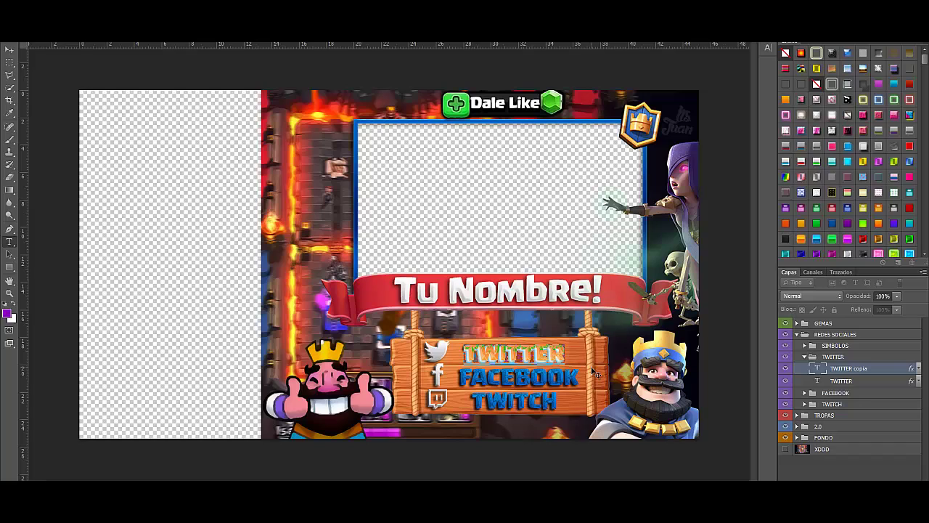
type("JOHN CENA")
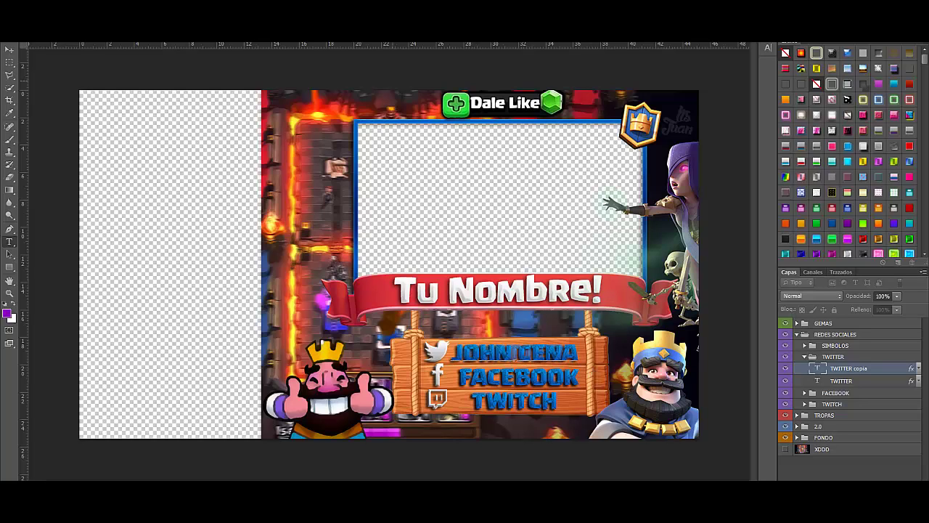
key("Escape")
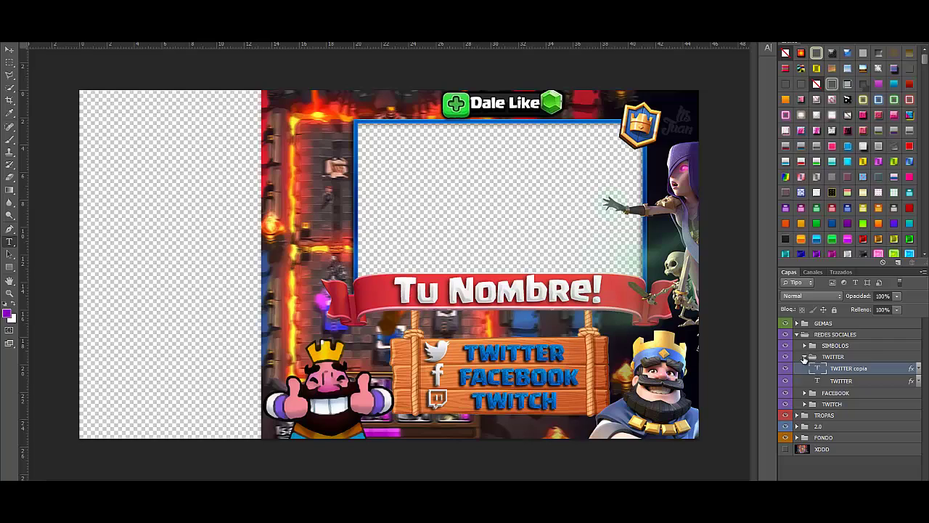
left_click(805, 356)
Try replacing the FACEBOOK text on the wooden sign with an account name, using the FACEBOOK copia layer.
left_click(803, 368)
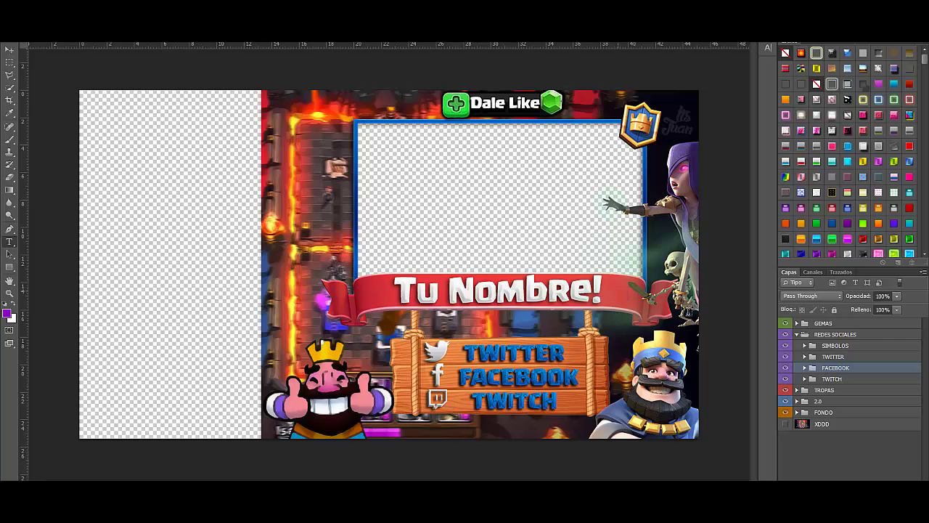
left_click(804, 368)
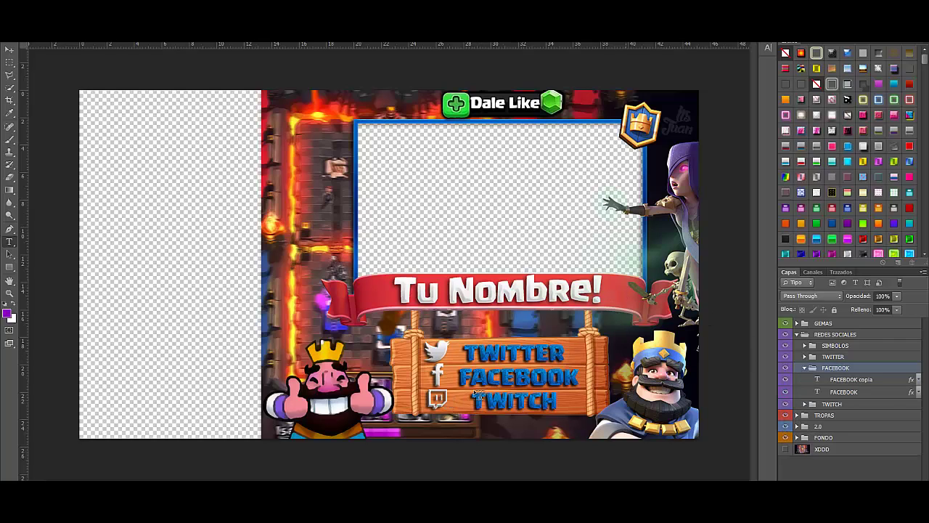
left_click(823, 380)
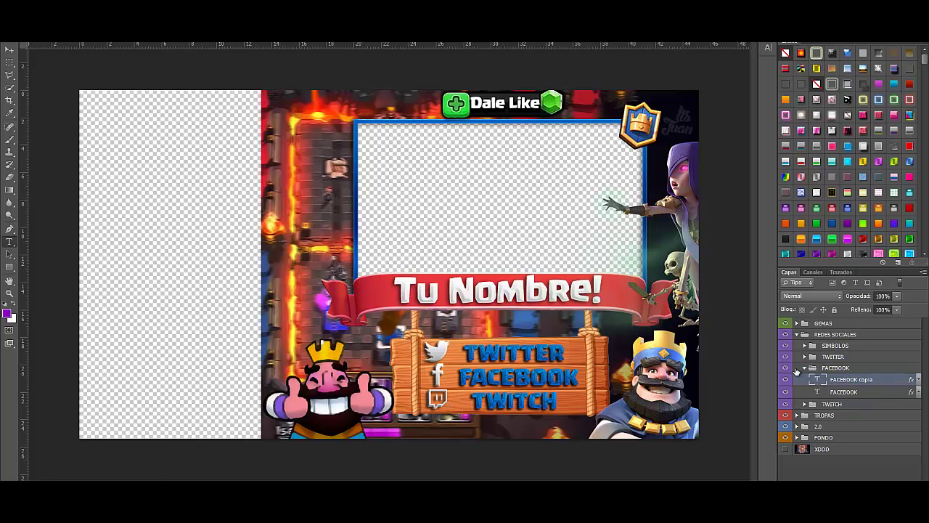
double_click(519, 378)
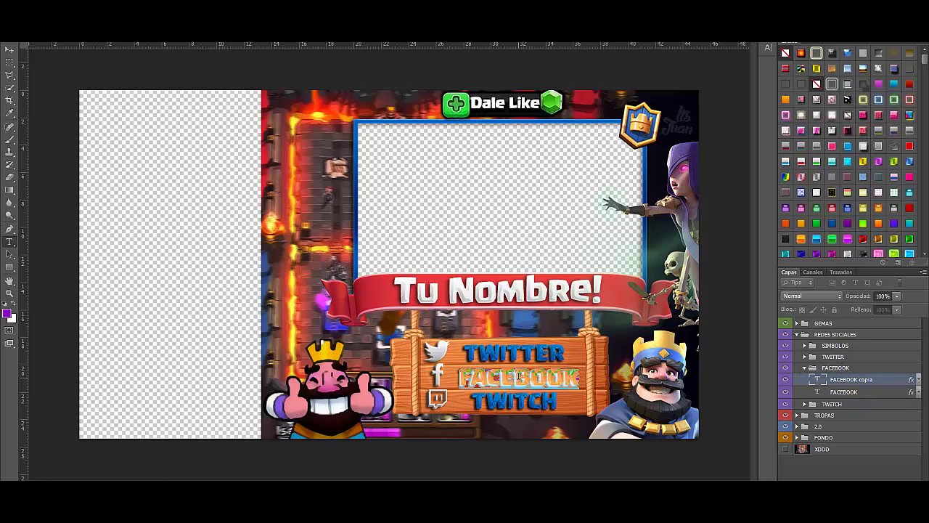
type("FAJUANITOK")
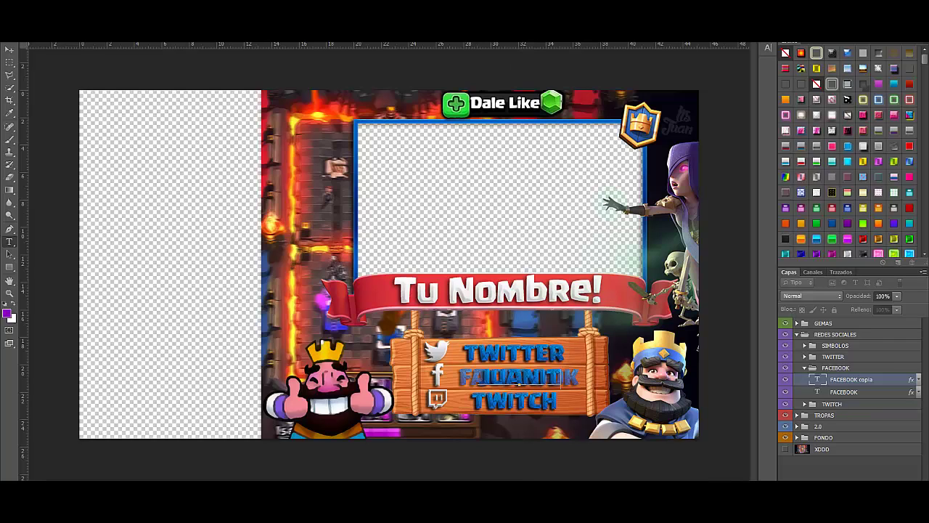
key("Escape")
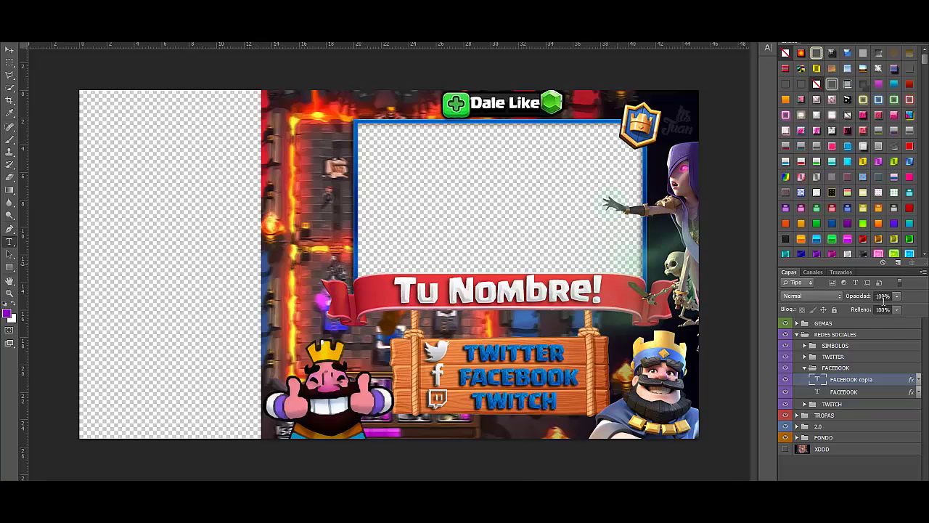
left_click(806, 368)
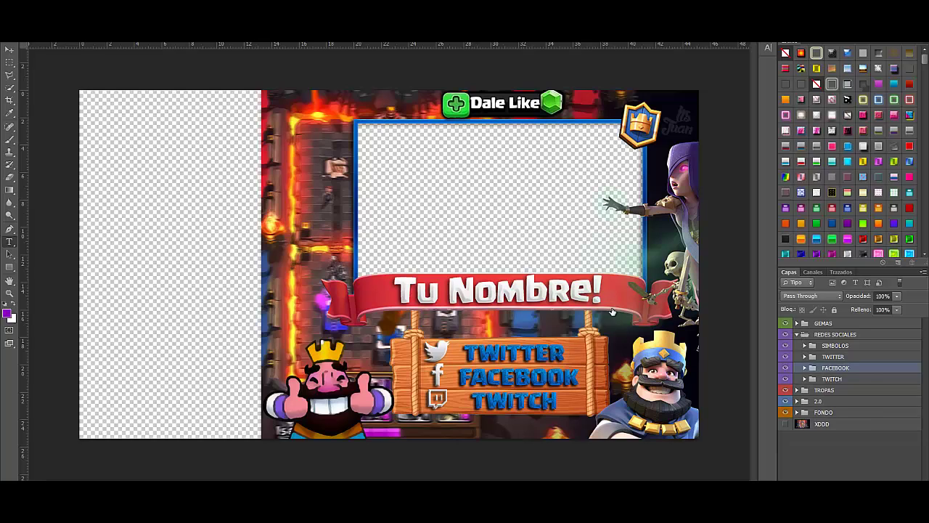
left_click(797, 334)
Hide and show the LOGO layer in the 2.0 group to check which element it controls.
left_click(797, 356)
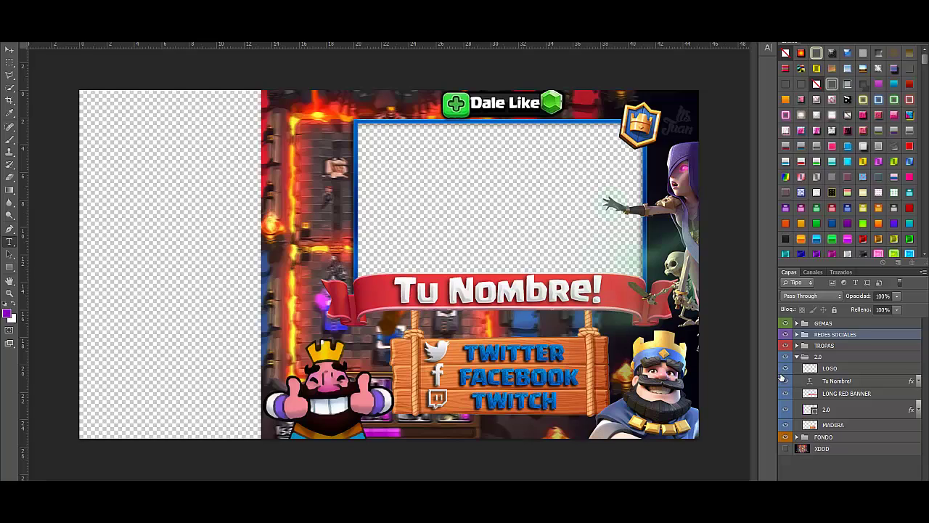
left_click(785, 368)
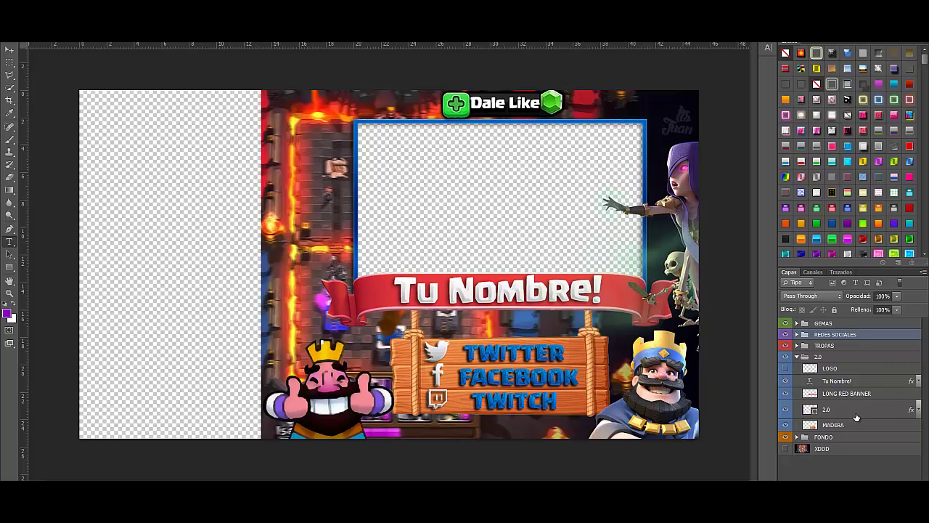
left_click(785, 368)
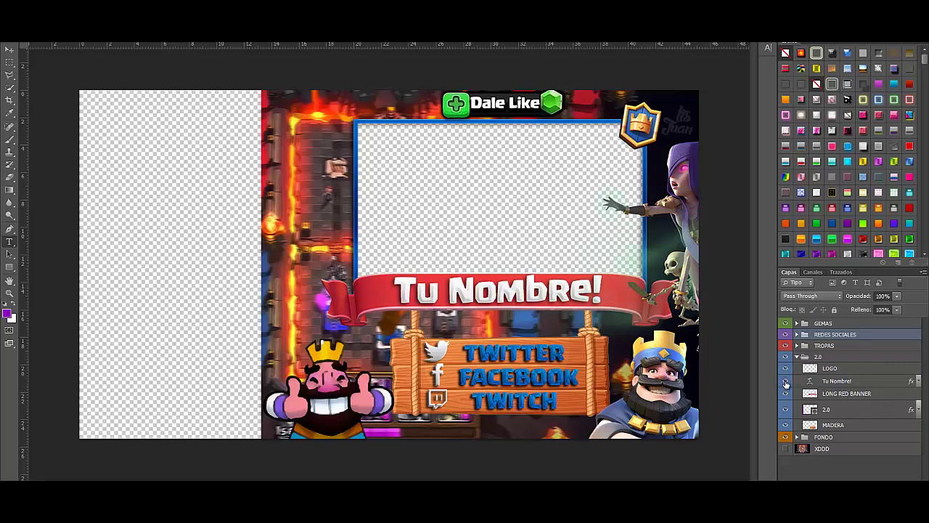
Try replacing the Tu Nombre! text on the red banner with the channel name and an exclamation mark, and revert it.
left_click(853, 380)
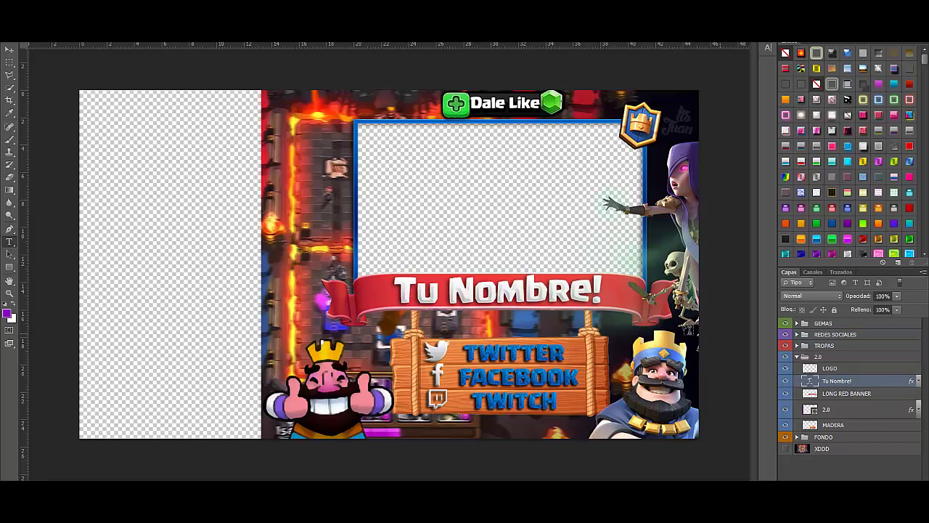
left_click_drag(588, 290, 414, 288)
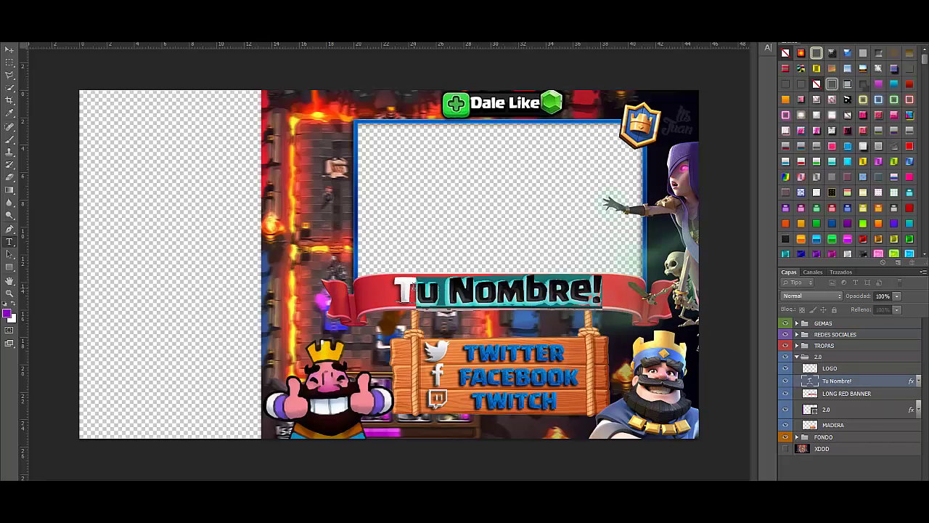
left_click(414, 287)
key("ctrl+a")
key("BackSpace")
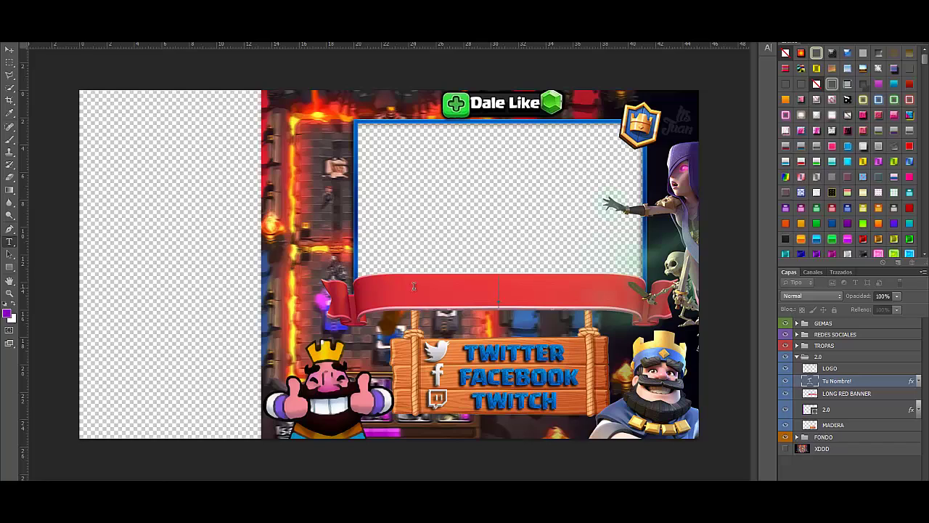
type("ItsJuanYT")
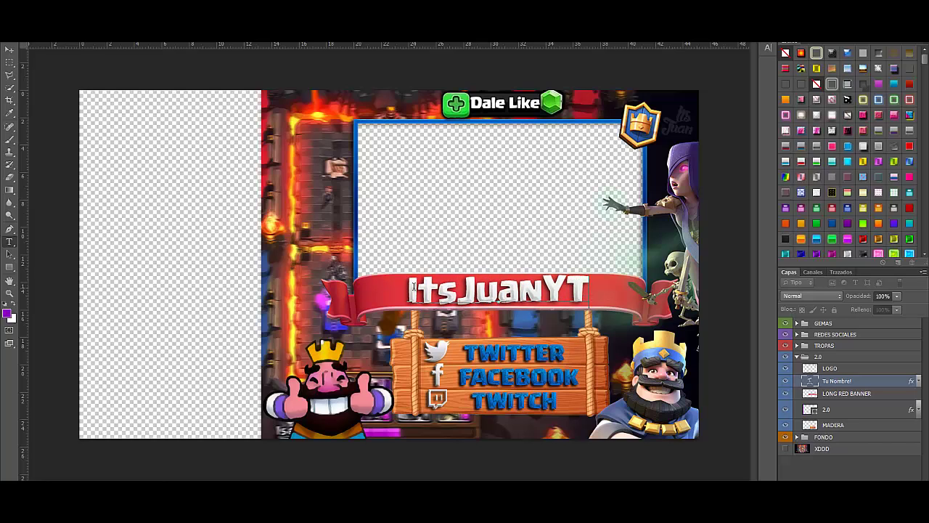
type("!")
key("ctrl+Return")
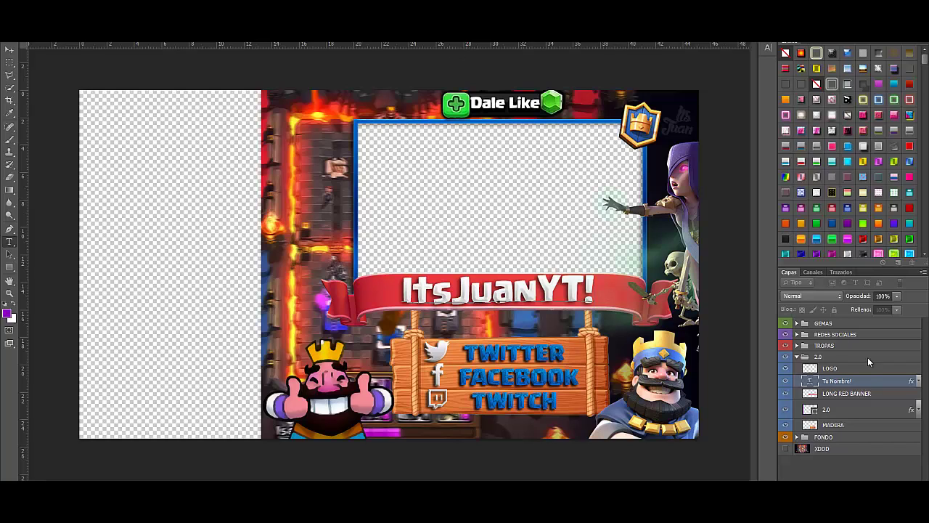
key("ctrl+z")
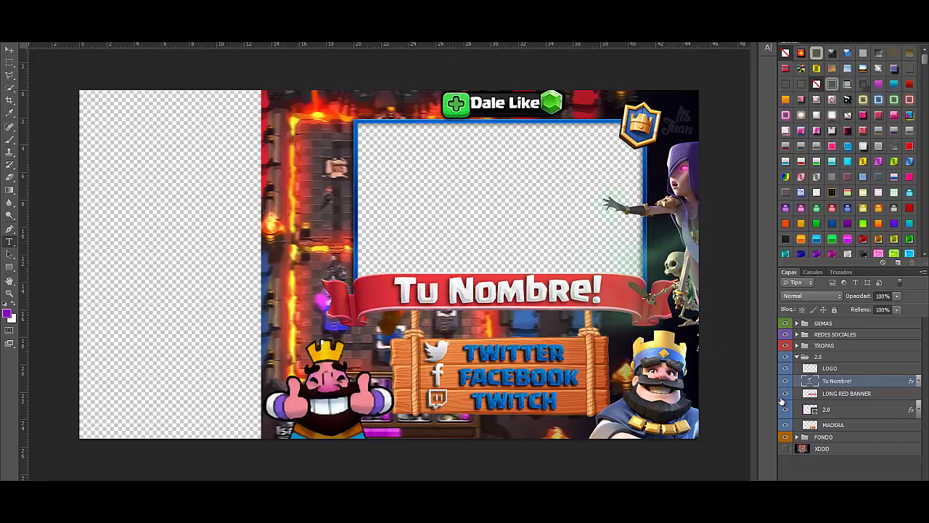
Hide and show the MADERA layer to check the wooden sign, and look through the layers of the FONDO group.
left_click(784, 425)
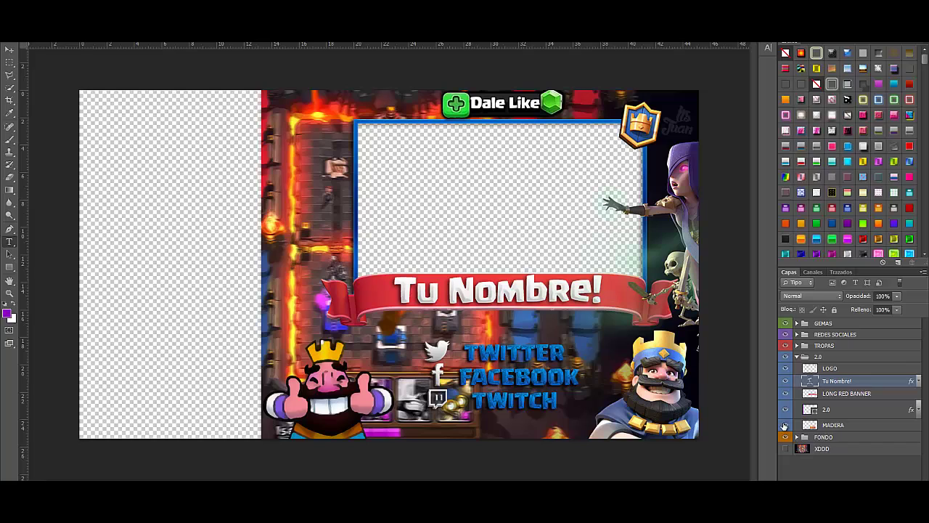
left_click(785, 424)
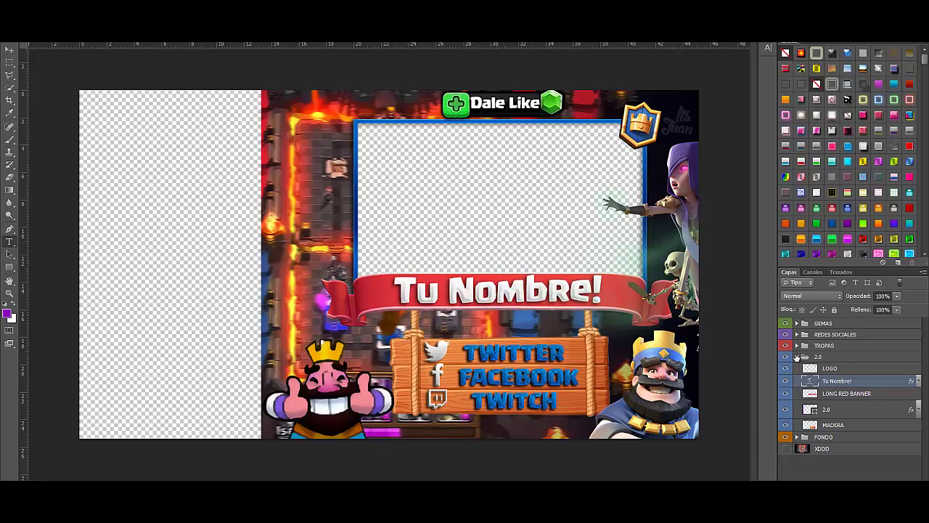
left_click(796, 357)
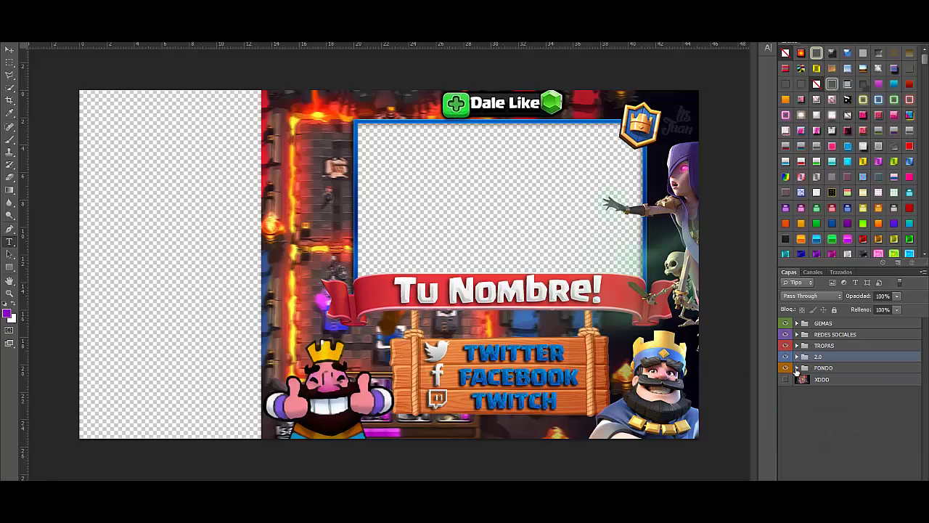
left_click(797, 368)
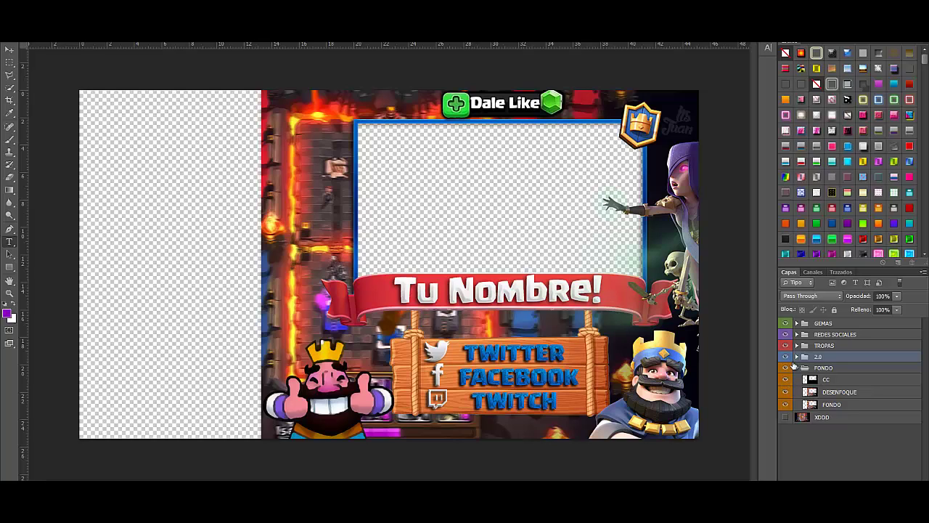
left_click(796, 368)
Hide and show the DALE LIKE layer in the GEMAS group to check its text.
left_click(797, 323)
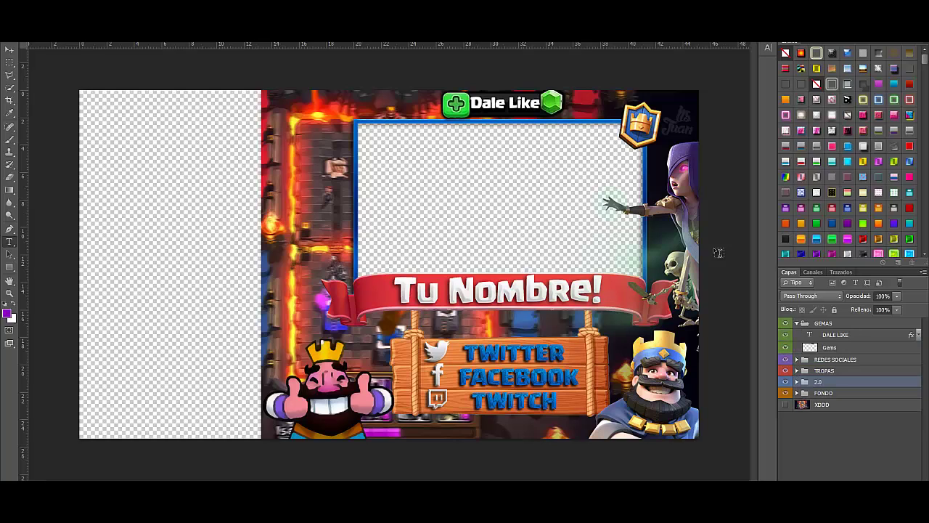
left_click(787, 334)
left_click(787, 335)
Try replacing the Dale Like text in the gems caption with SORTEO DE 100 GEMAS on two lines, shift it slightly upward, and discard the edit.
left_click(836, 335)
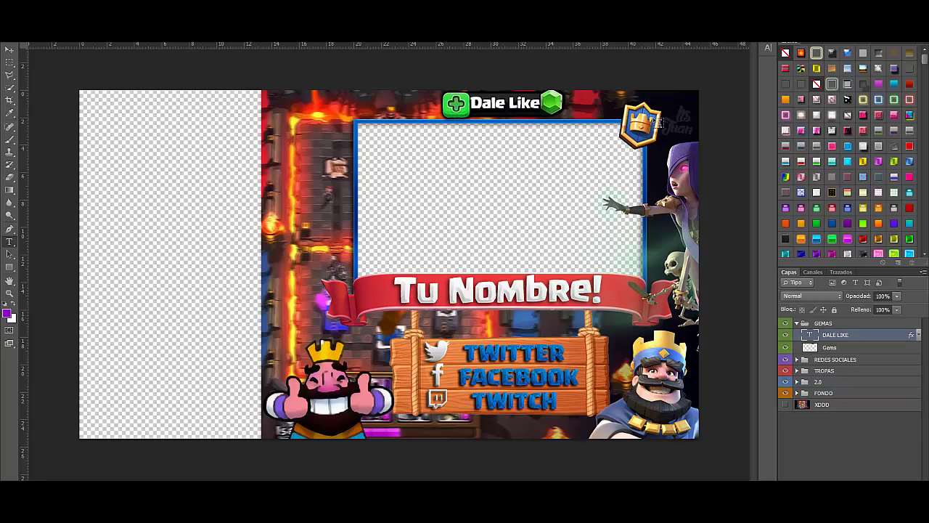
left_click(525, 102)
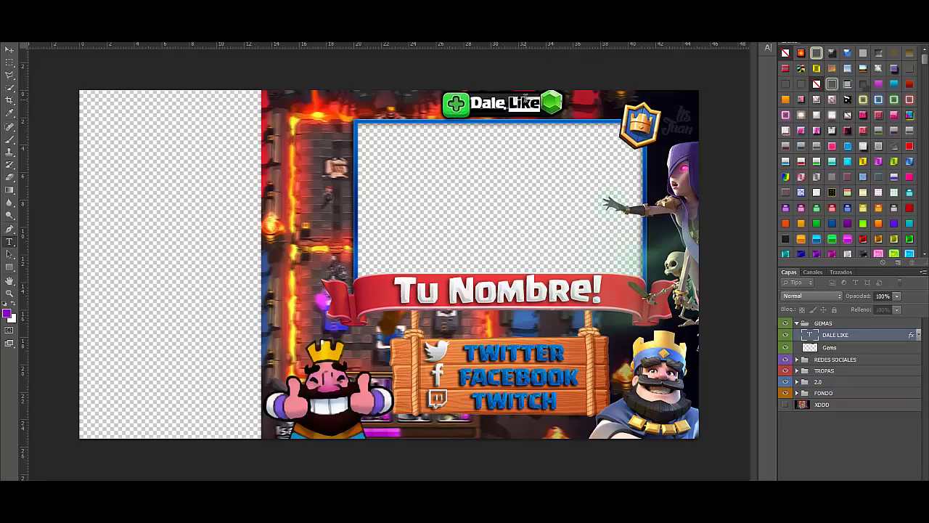
key("ctrl+a")
key("BackSpace")
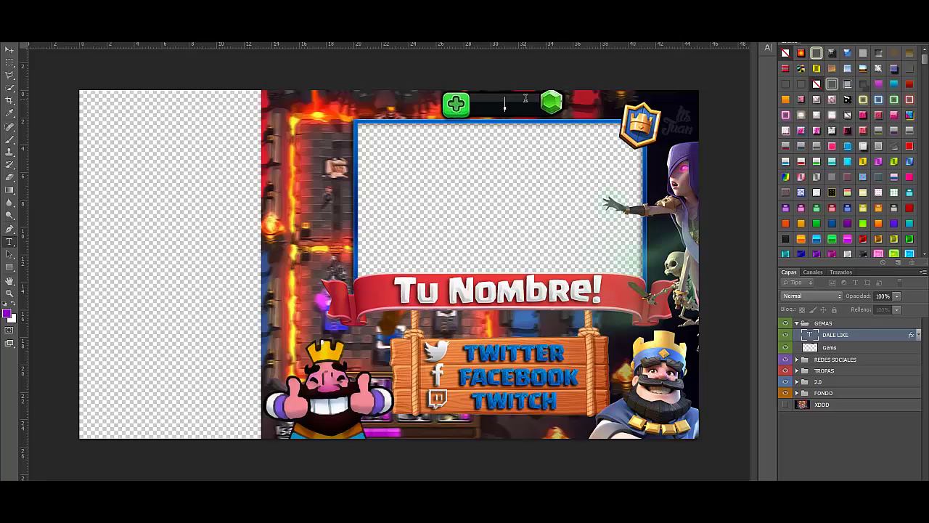
type("SORTEO")
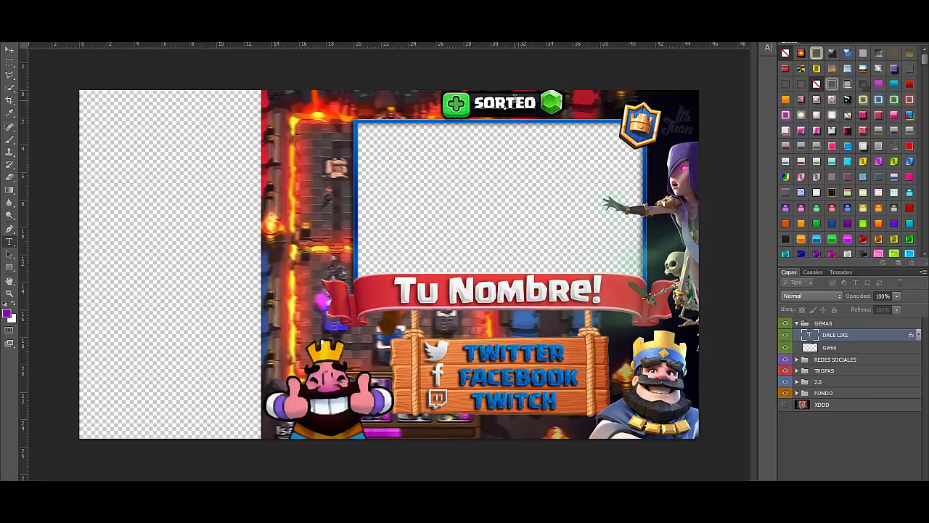
key("Return")
type("DE 100")
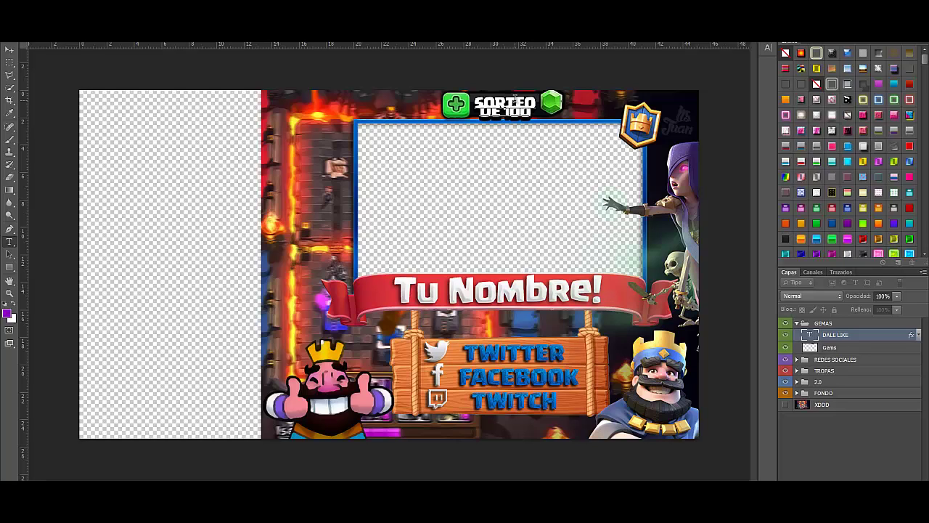
type(" GEMS")
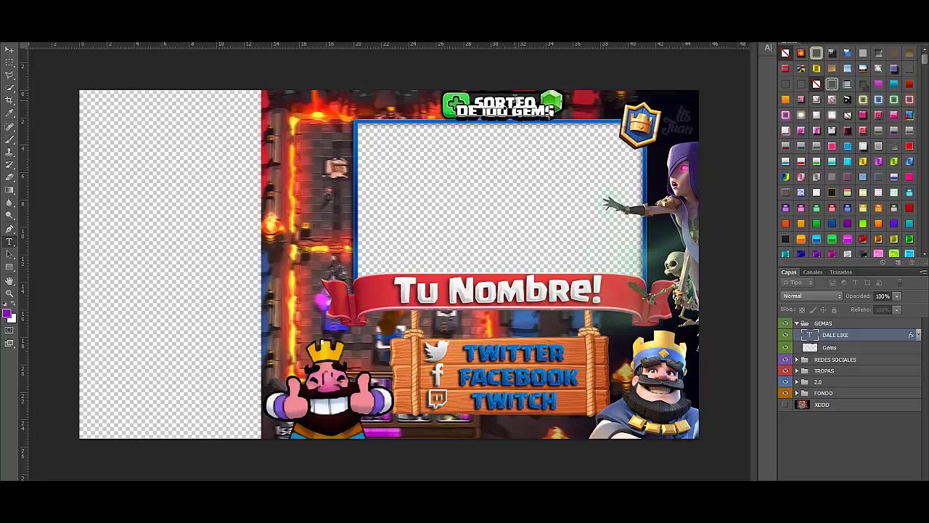
key("BackSpace")
type("AS")
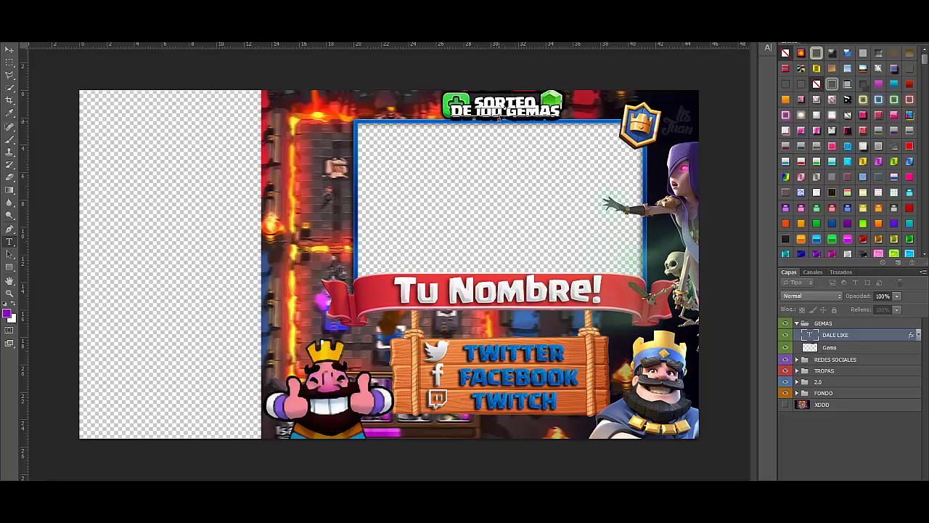
left_click_drag(504, 126, 511, 114)
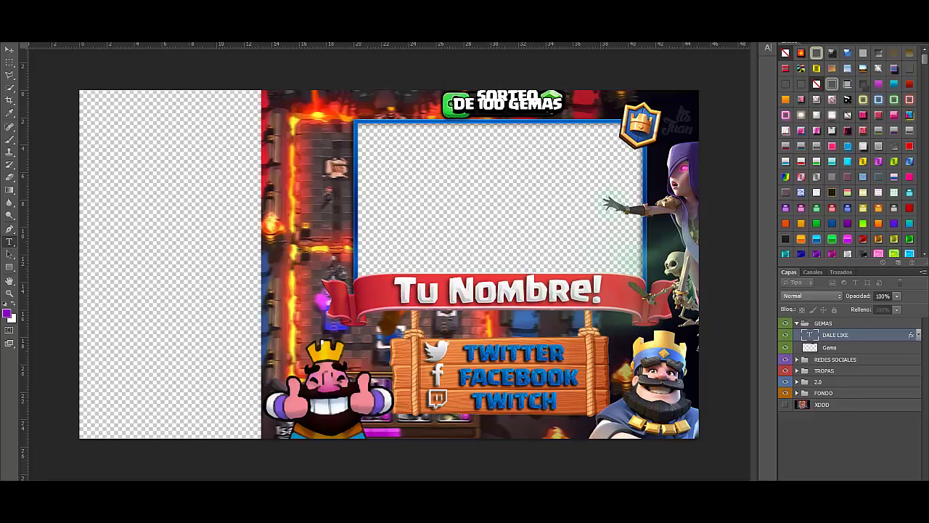
key("Escape")
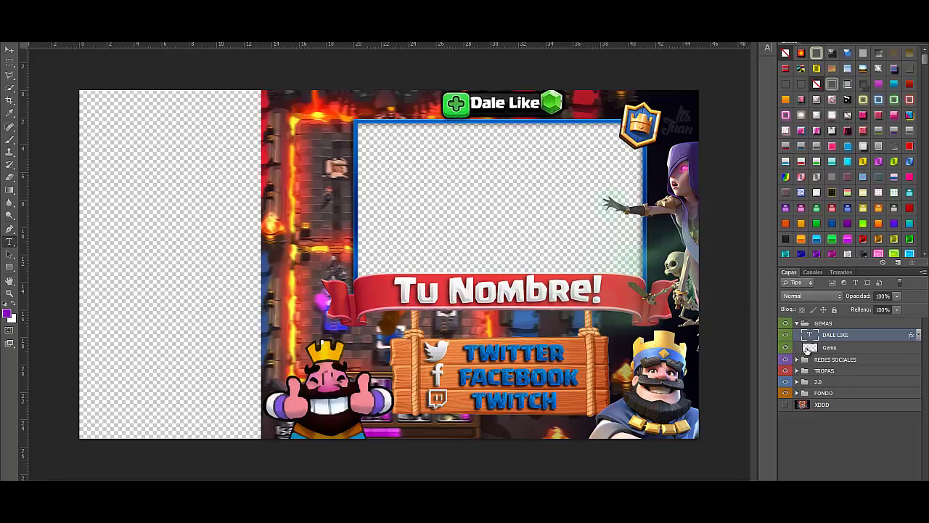
Collapse the GEMAS group, and hide and show the TROPAS group's layers, including REY ANIMADO, to check which characters they control.
left_click(796, 351)
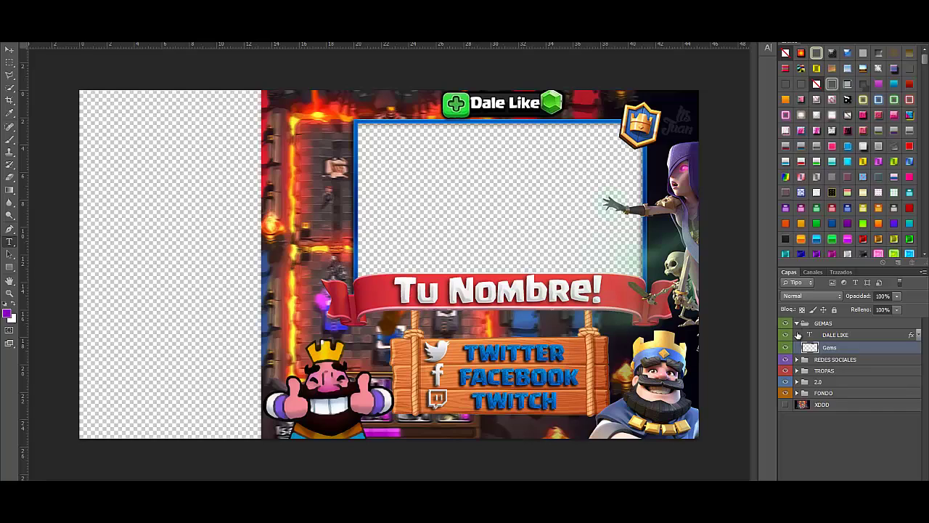
left_click(796, 323)
left_click(809, 346)
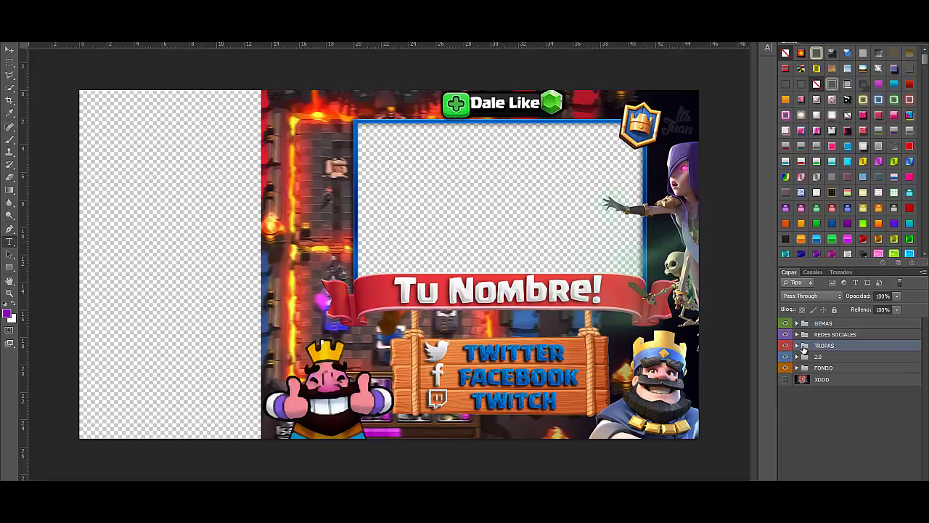
left_click(796, 345)
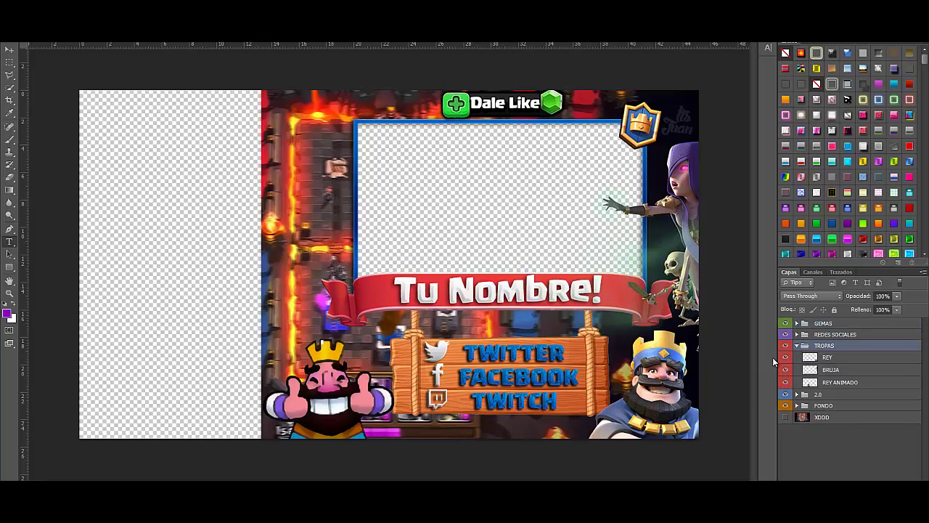
left_click(785, 358)
left_click(784, 359)
left_click(785, 370)
left_click(785, 370)
left_click(784, 382)
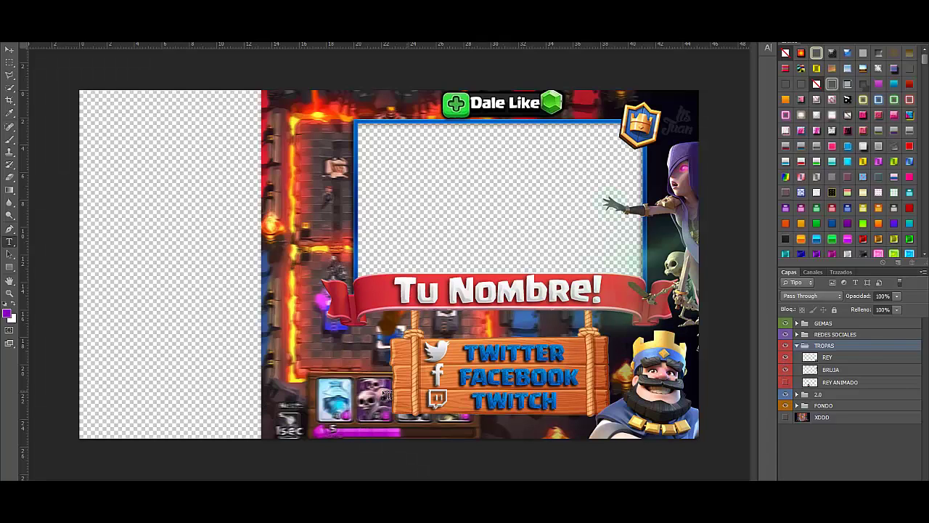
left_click(785, 382)
left_click(796, 346)
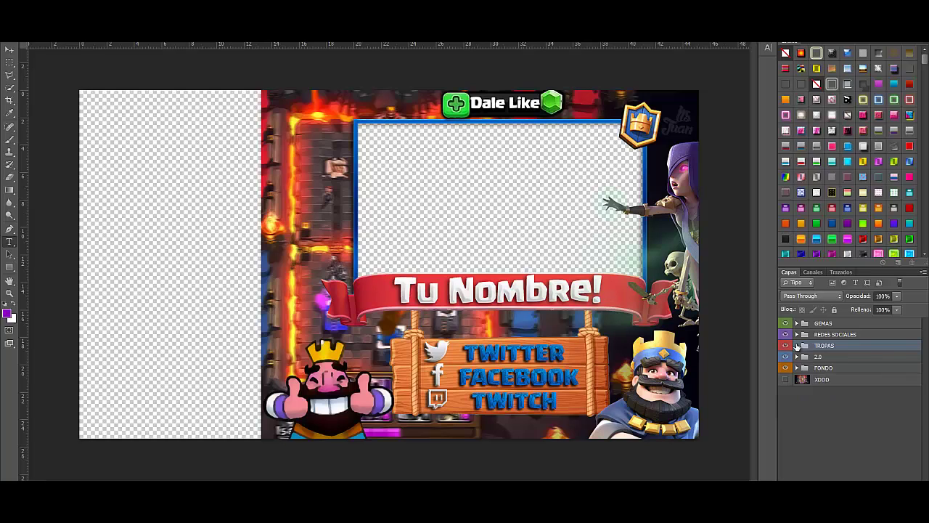
Preview the overlay in Save for Web to check its PNG-24 transparency and image size settings, and leave without saving.
left_click(5, 51)
key("alt+a")
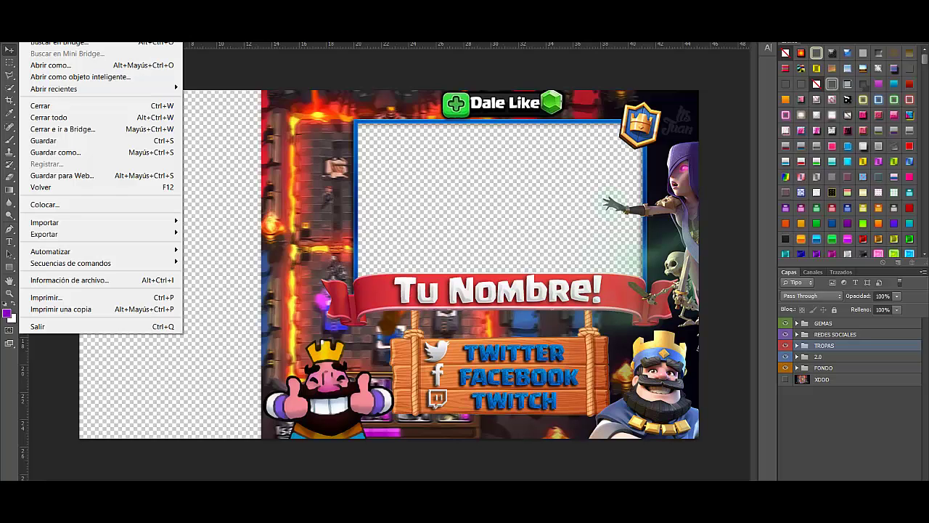
left_click(85, 175)
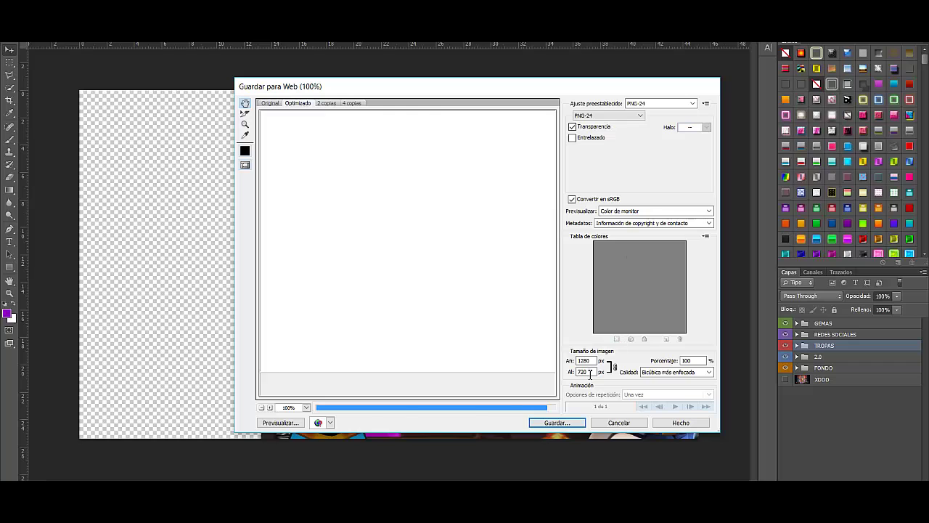
left_click_drag(427, 297, 341, 299)
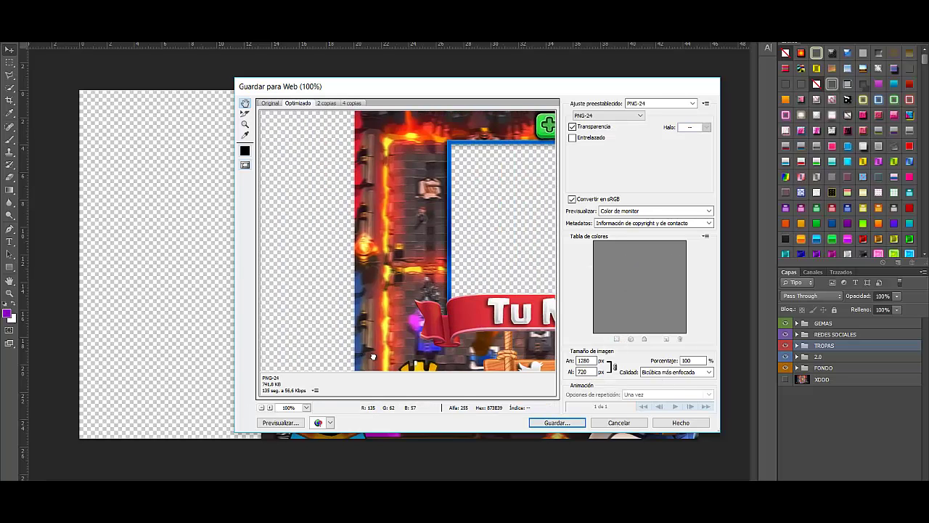
left_click(619, 422)
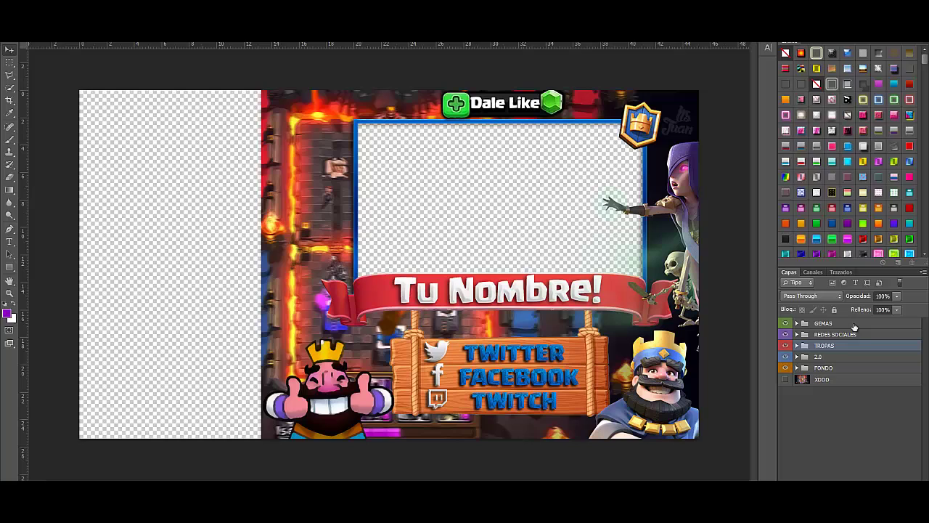
left_click(820, 380)
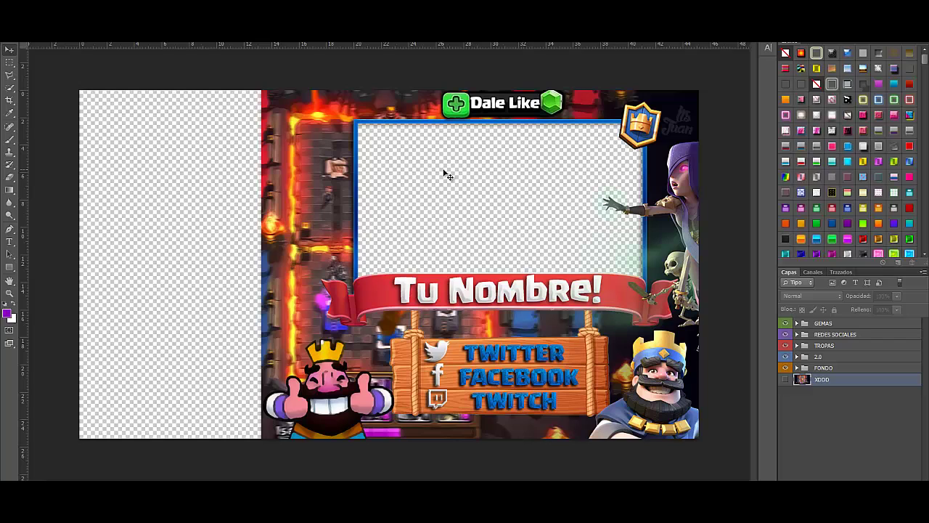
left_click(28, 32)
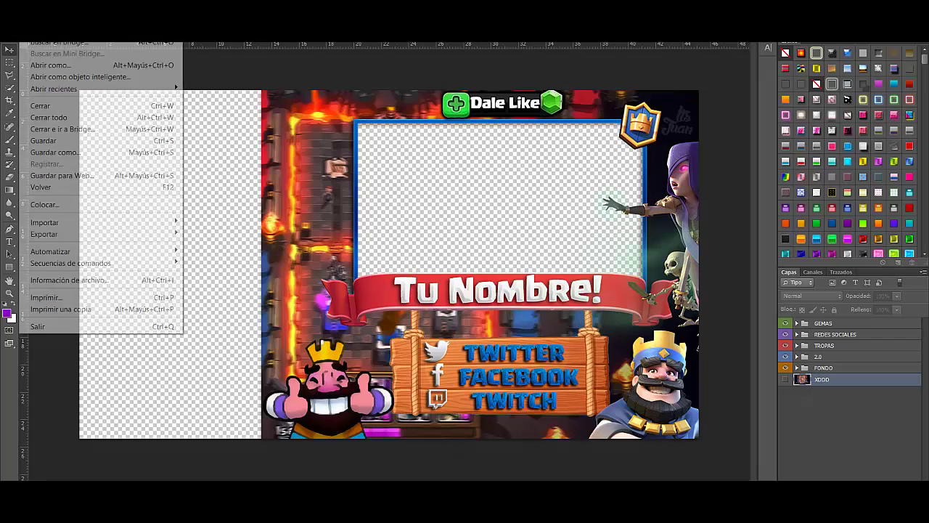
left_click(3, 66)
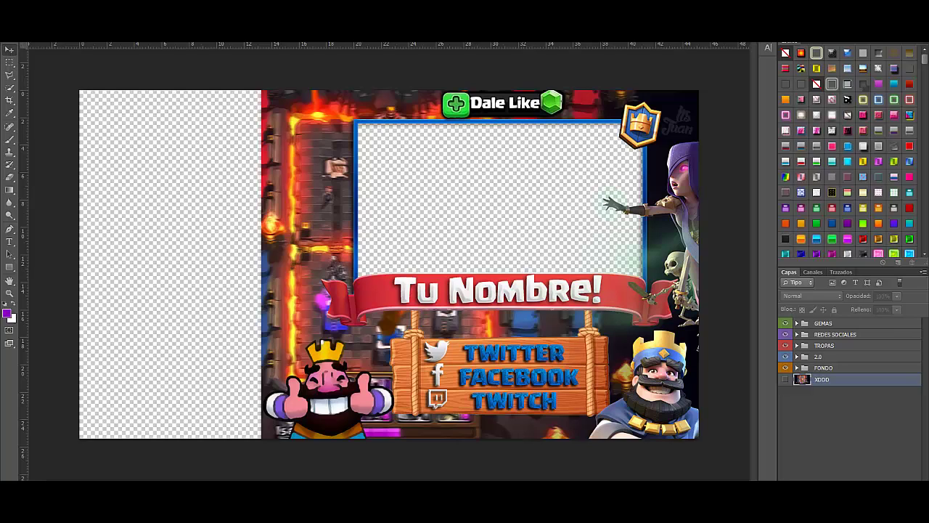
left_click(845, 324)
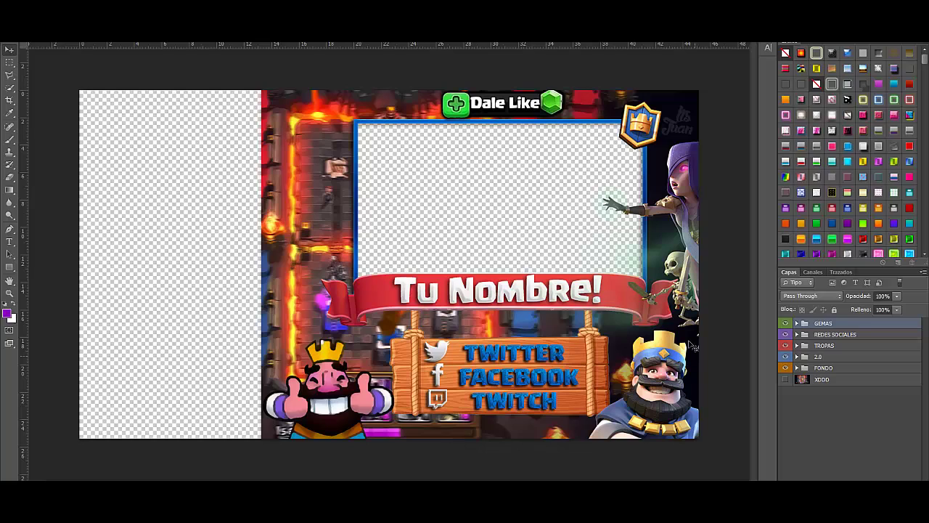
left_click(796, 324)
left_click(796, 324)
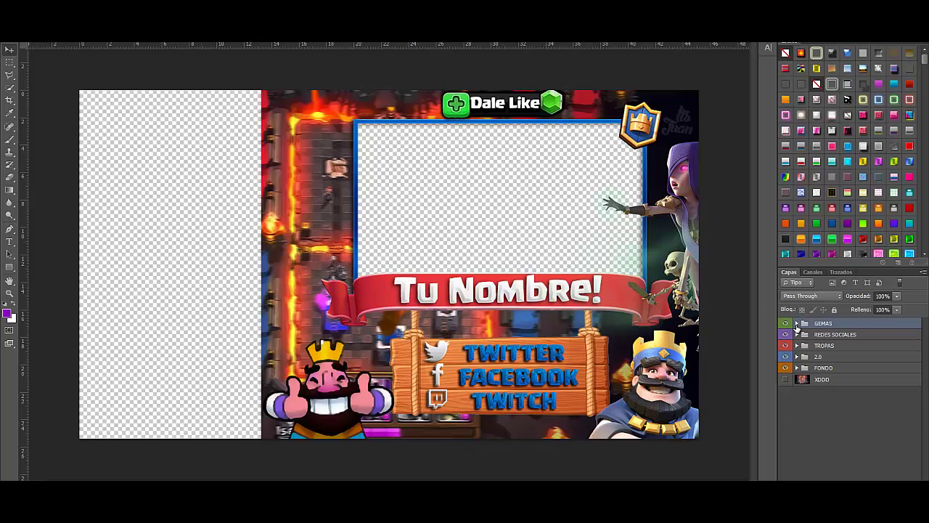